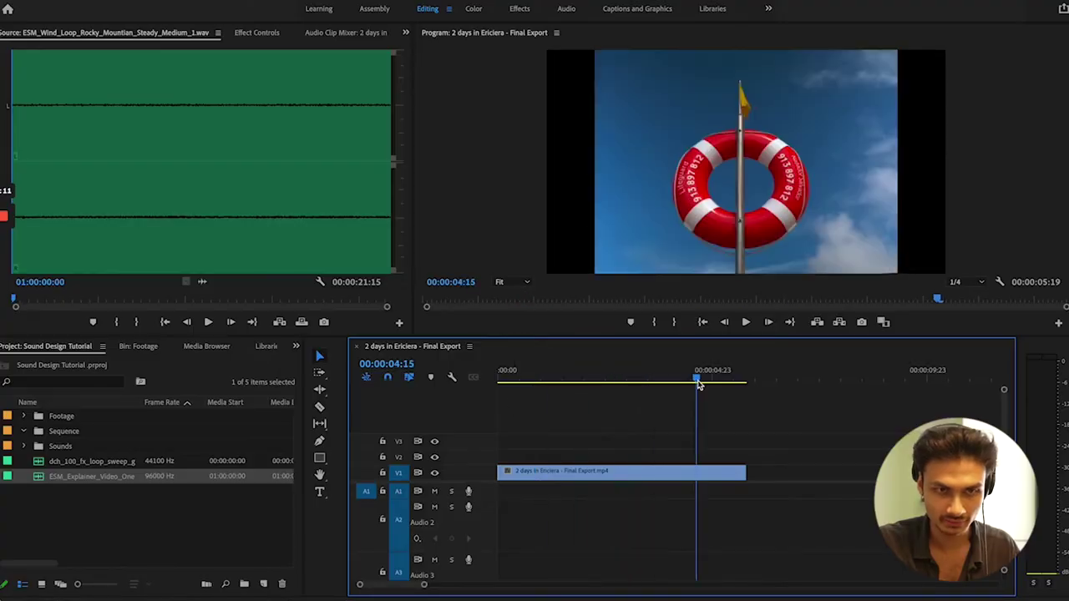
- Preview the ocean-to-lifebuoy cut, then put the ocean ambience from the Sounds bin on A1 at the start
key(space)
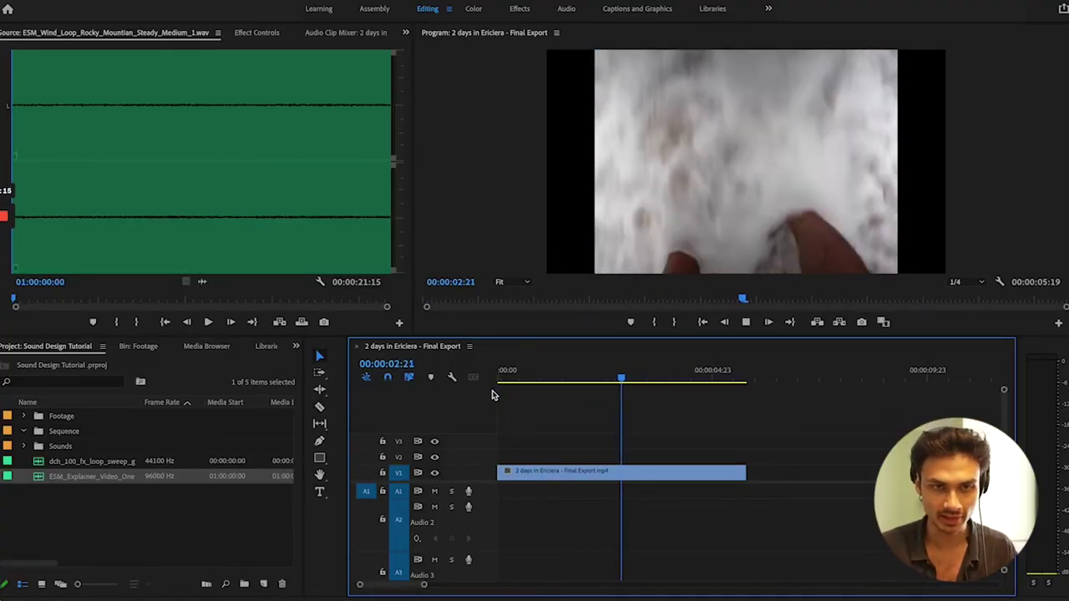
key(space)
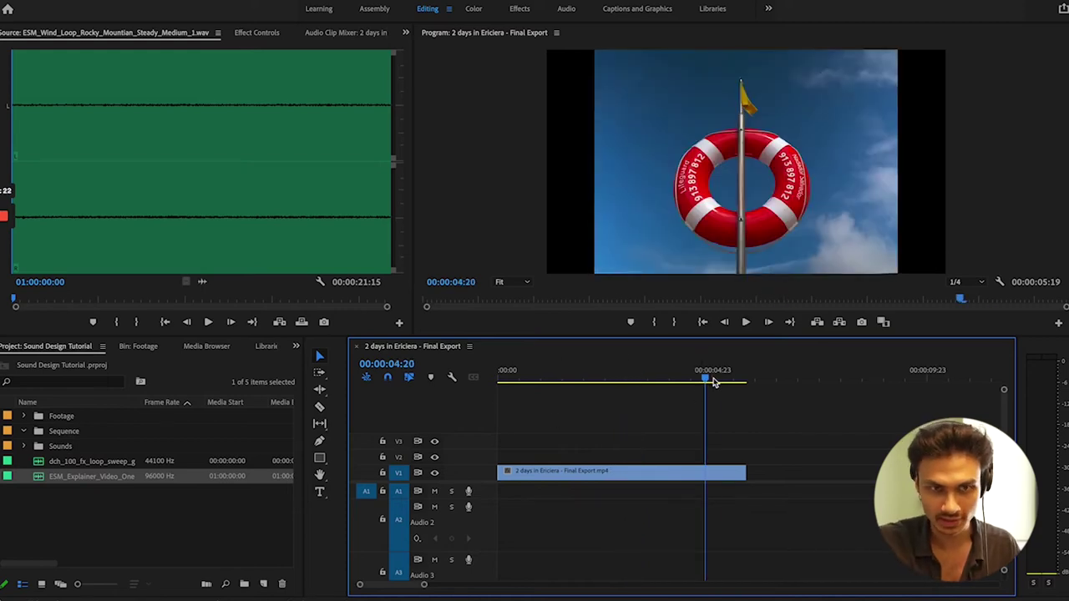
drag(714, 382, 518, 411)
key(space)
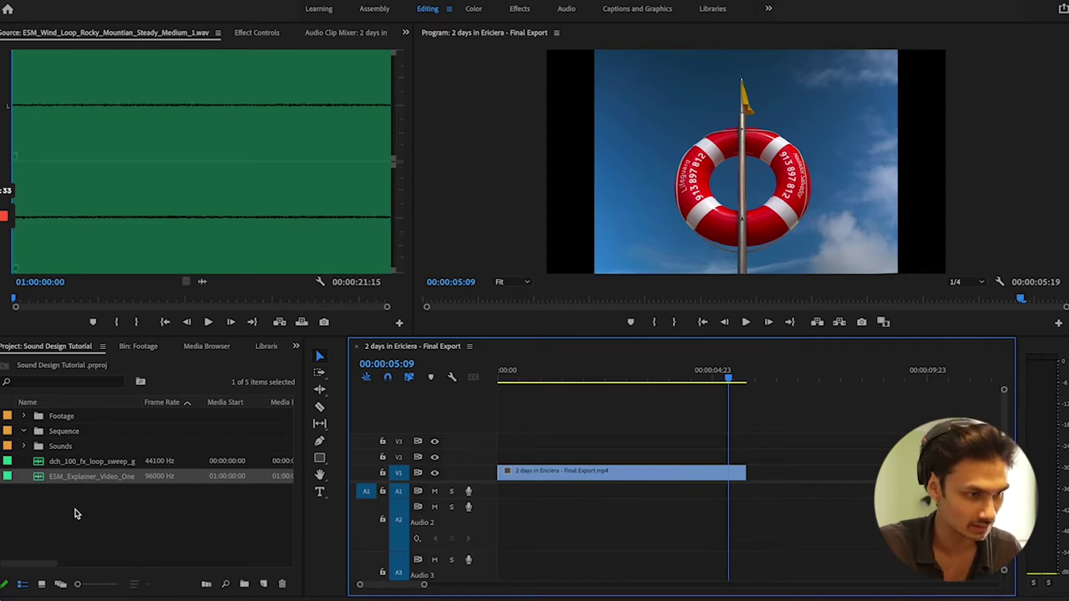
double_click(40, 447)
drag(84, 431, 502, 494)
- Expand Audio 1 and play the whole sequence from the start with the ocean ambience
double_click(476, 501)
key(backslash)
key(Home)
key(space)
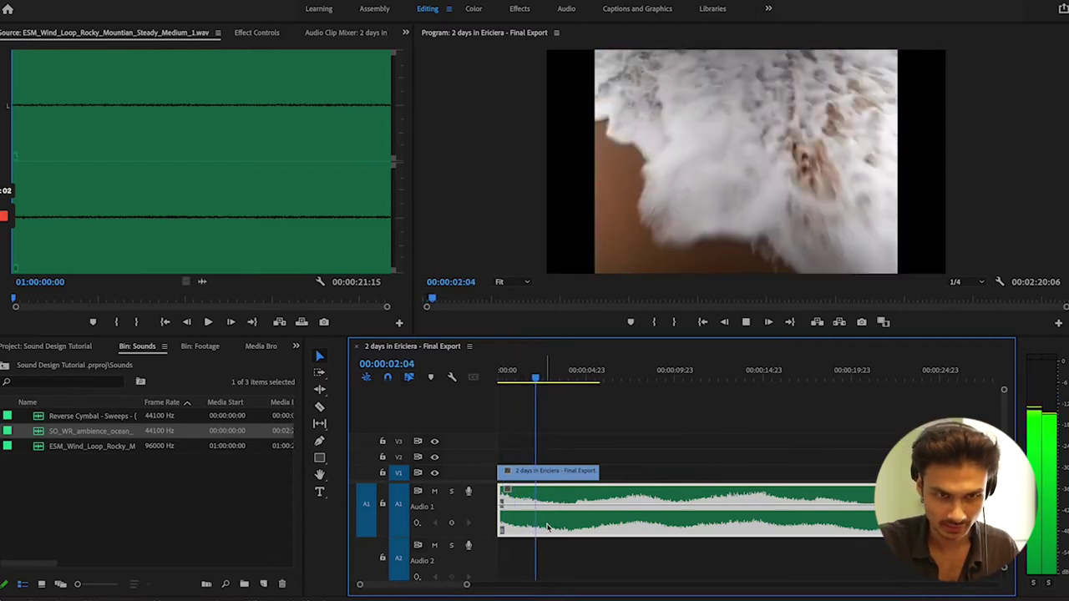
- Add the wind loop on A1 after the cut, replay, and mark where the audio should end
drag(92, 446, 565, 506)
drag(565, 370, 579, 370)
scroll(559, 482, up, 4)
key(backslash)
key(Home)
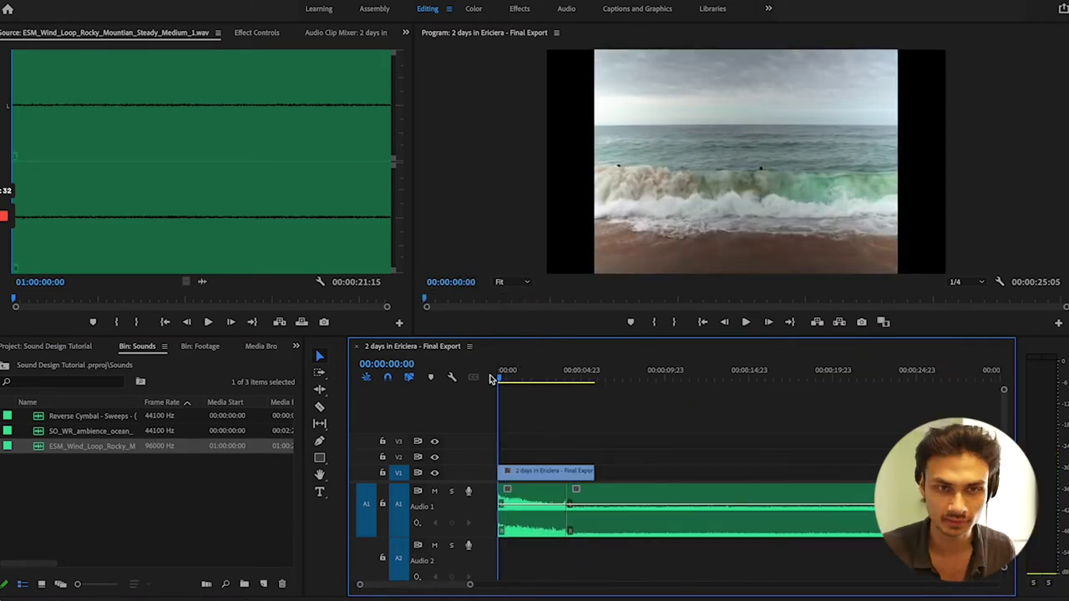
key(space)
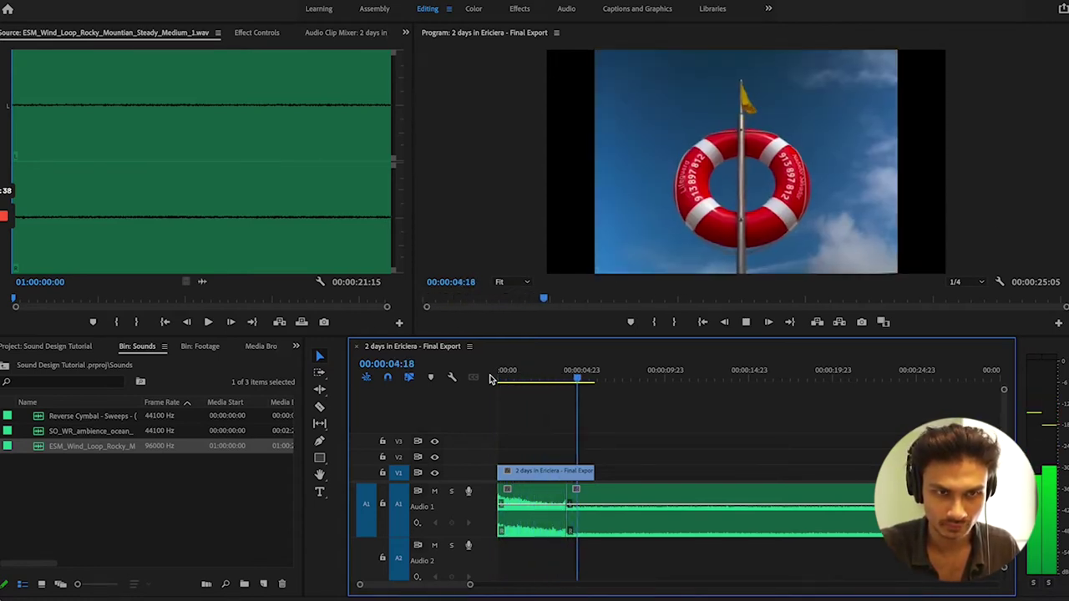
key(space)
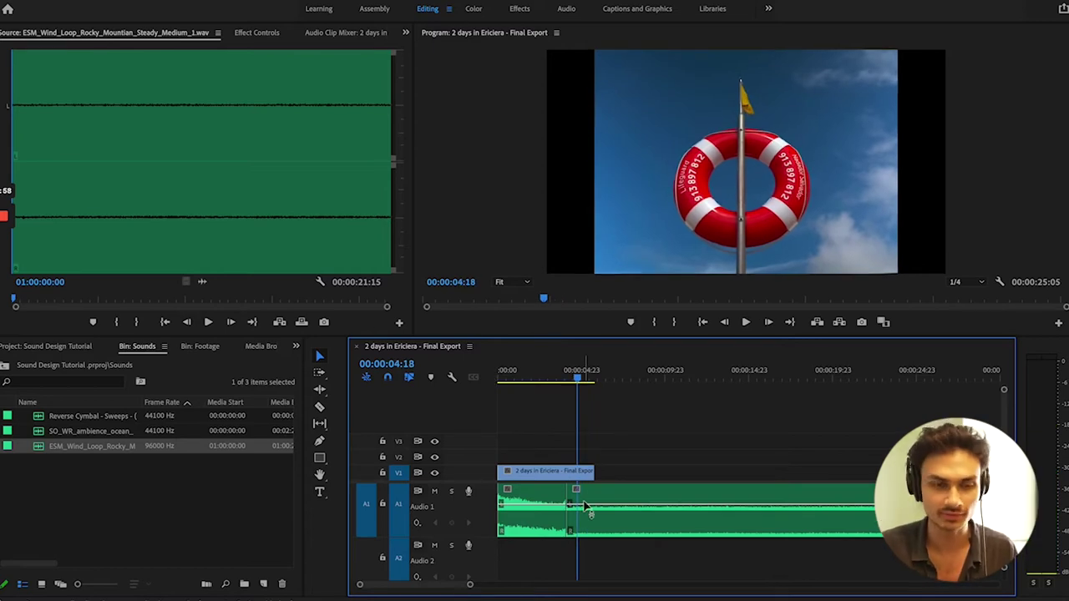
click(592, 376)
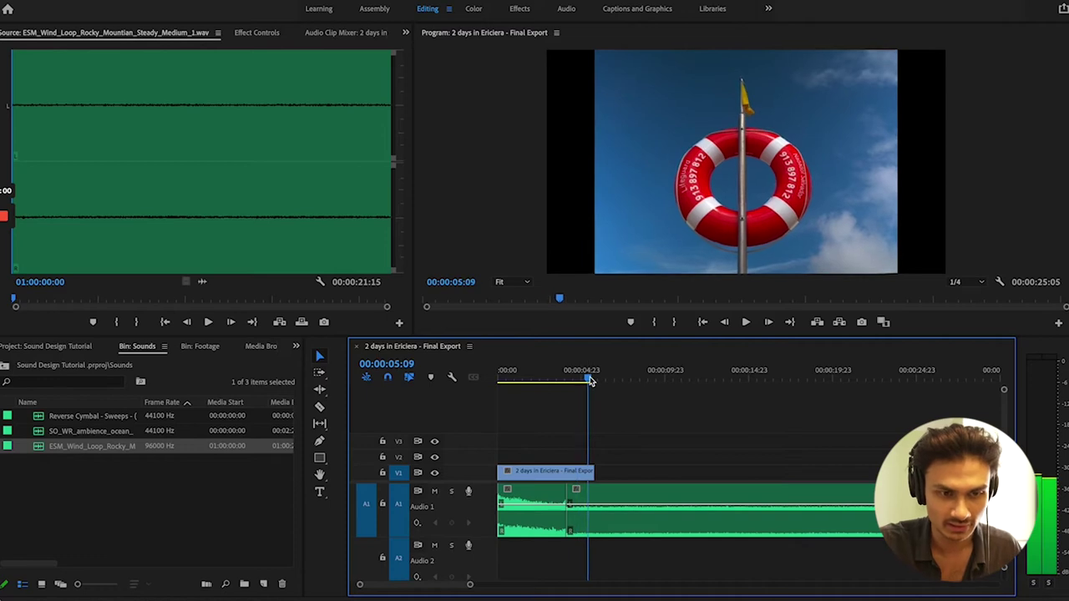
- Trim the A1 clip to the playhead and place the Reverse Cymbal on A2 ending at the cut
drag(875, 511, 593, 512)
click(561, 377)
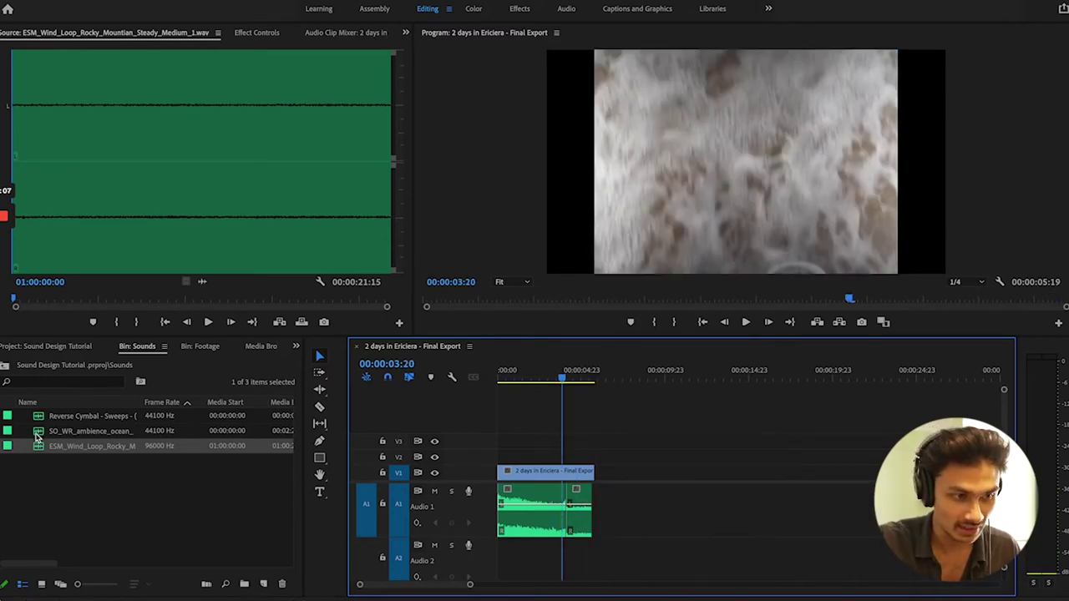
click(39, 416)
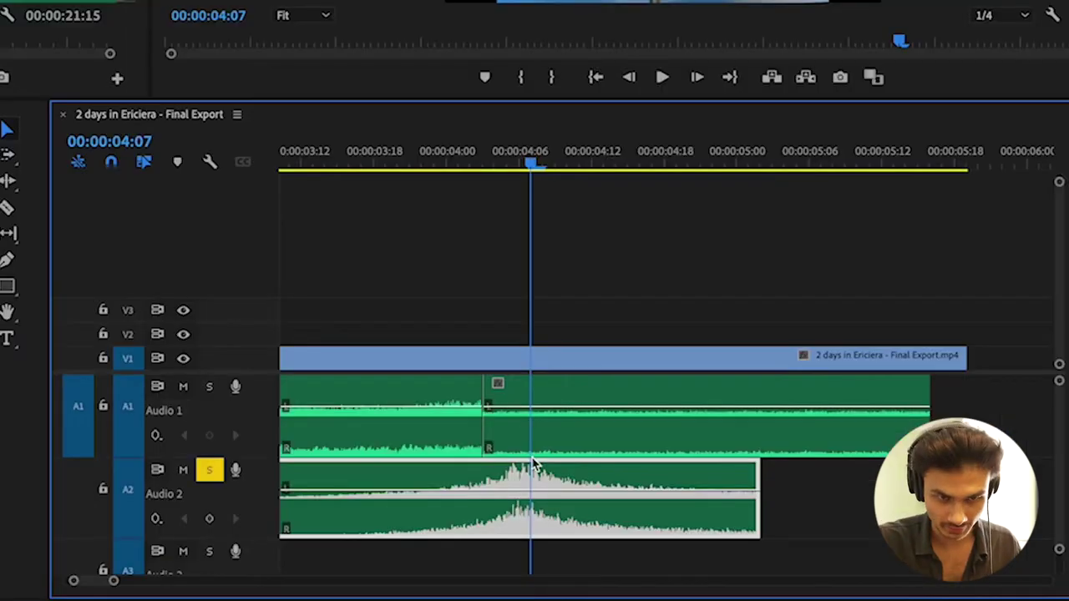
key(=)
scroll(506, 478, left, 2)
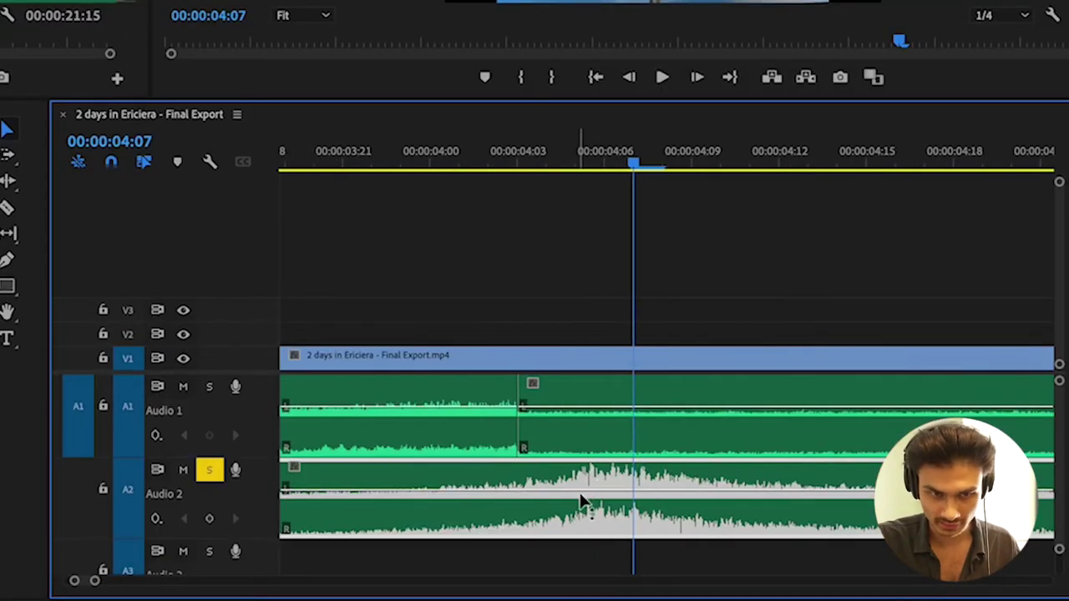
click(608, 151)
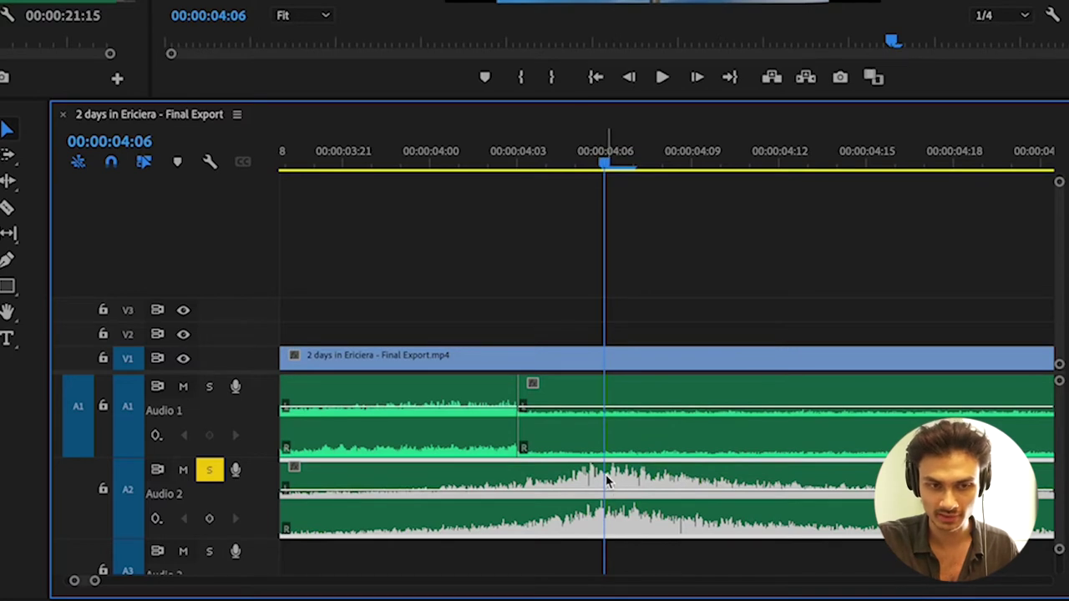
drag(605, 475, 518, 486)
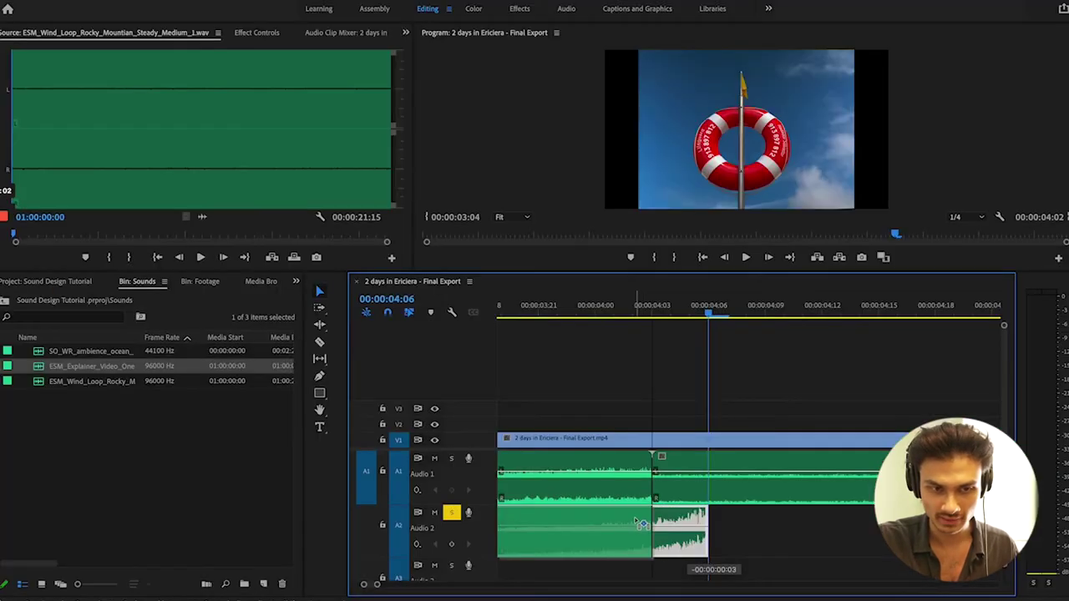
drag(640, 524, 642, 524)
key(minus)
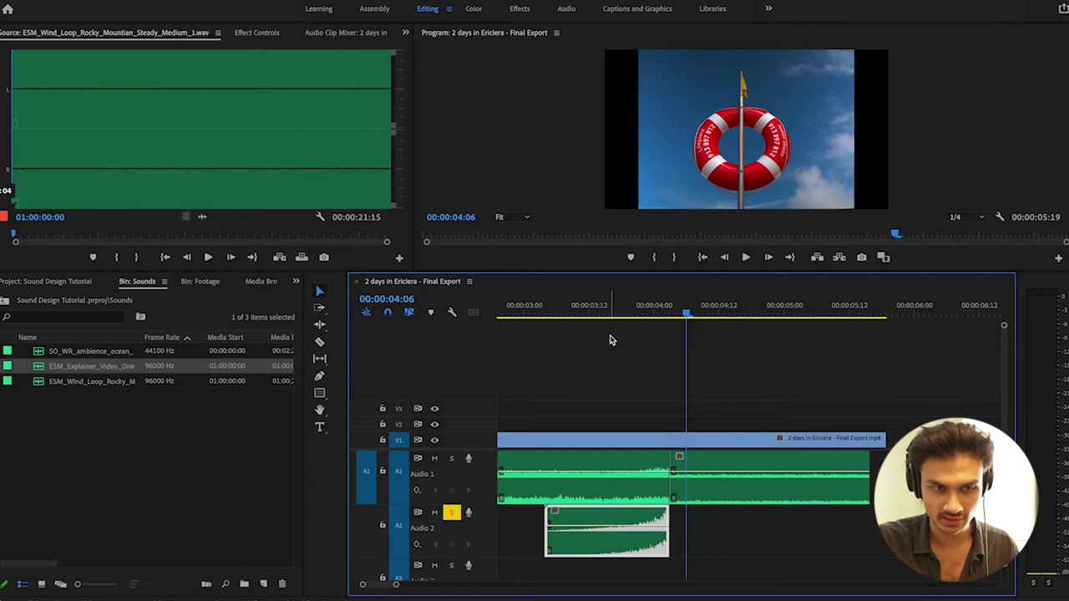
click(590, 307)
key(space)
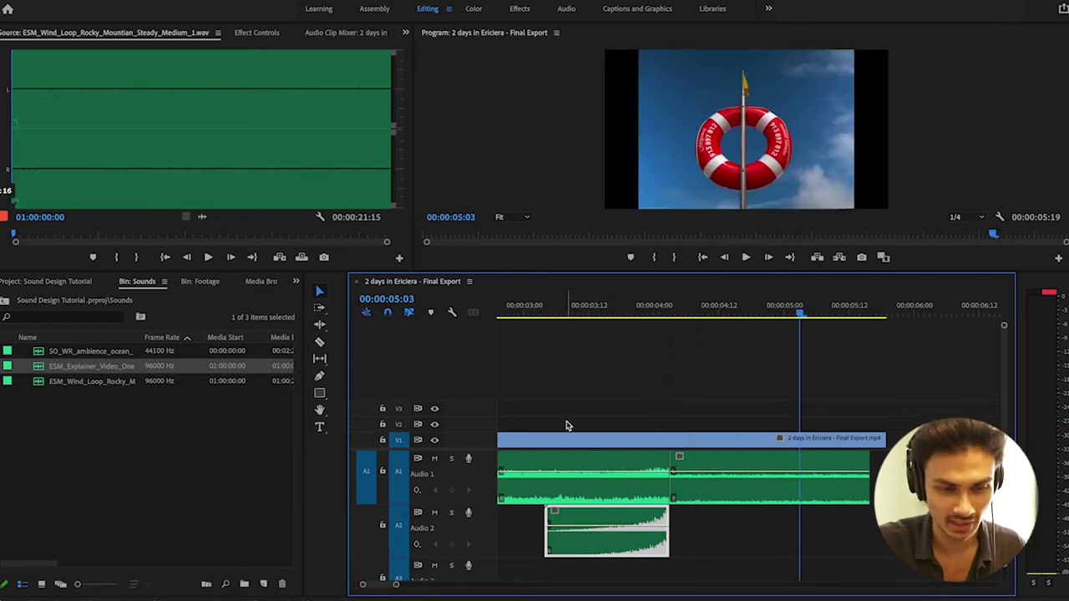
- Lower the cymbal's volume to -15.6 dB and preview the sweep across the cut
key(equal)
drag(670, 534, 671, 542)
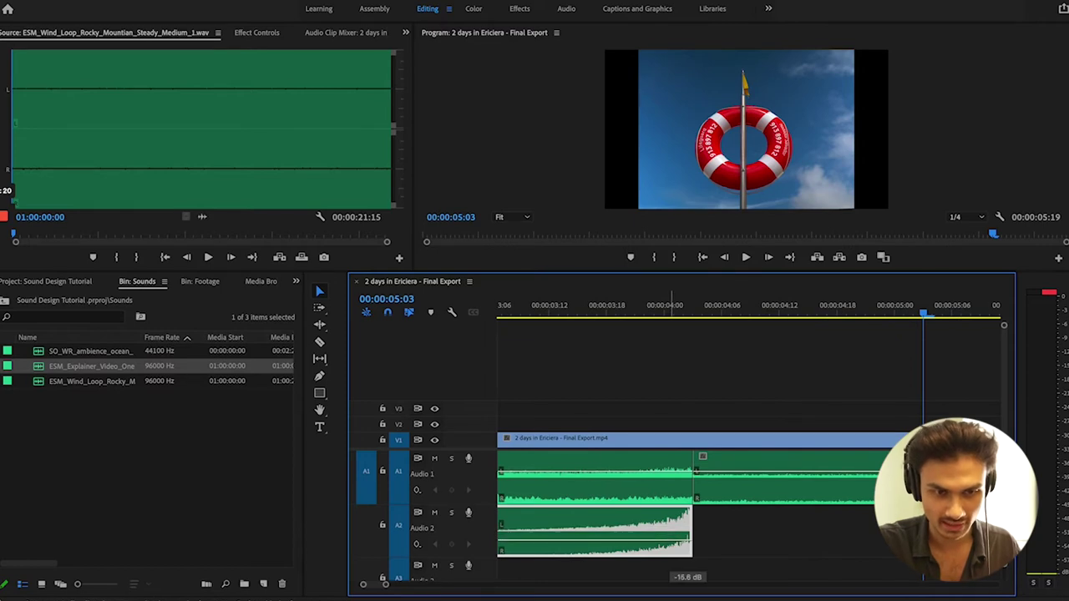
click(564, 313)
key(space)
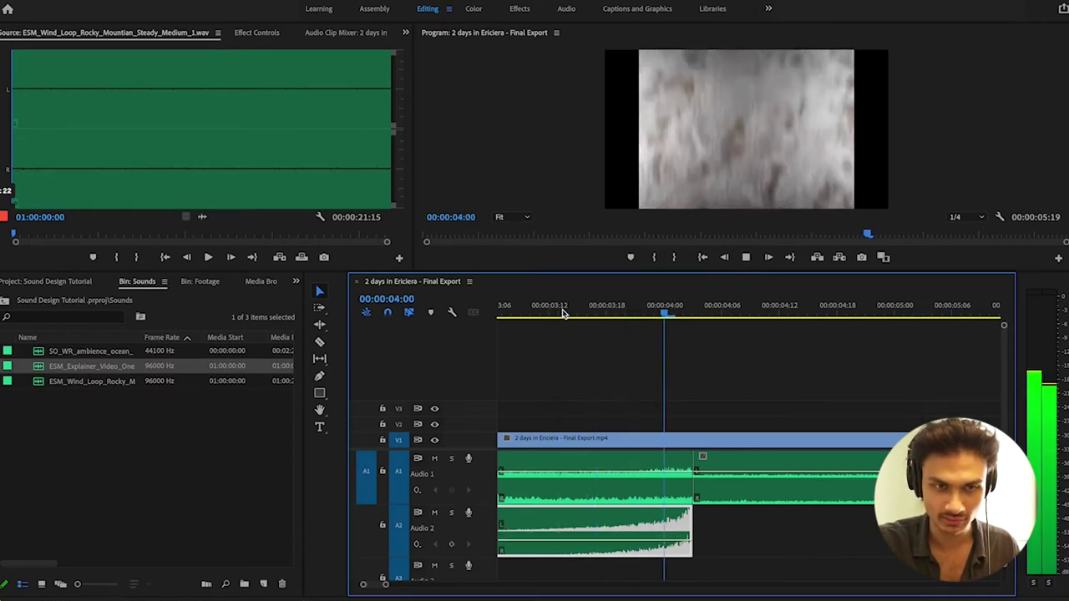
key(minus)
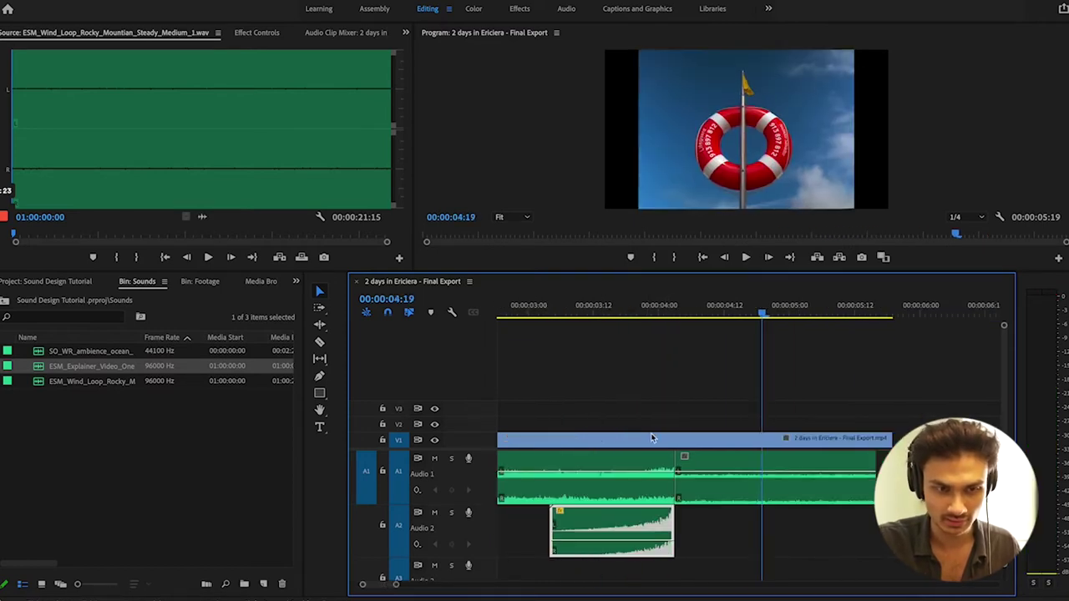
click(548, 311)
key(equal)
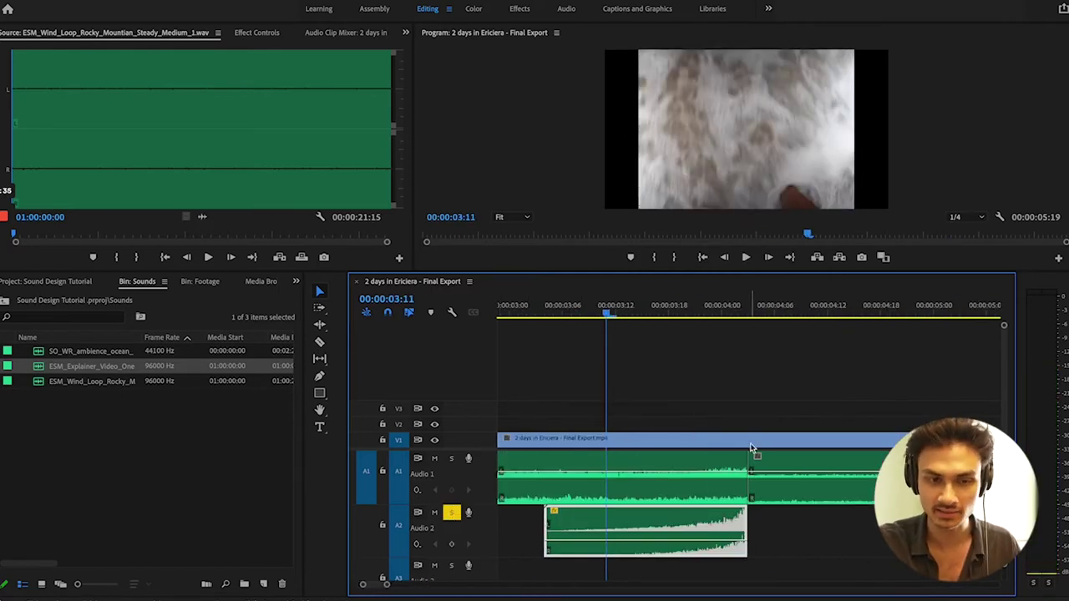
key(space)
key(space)
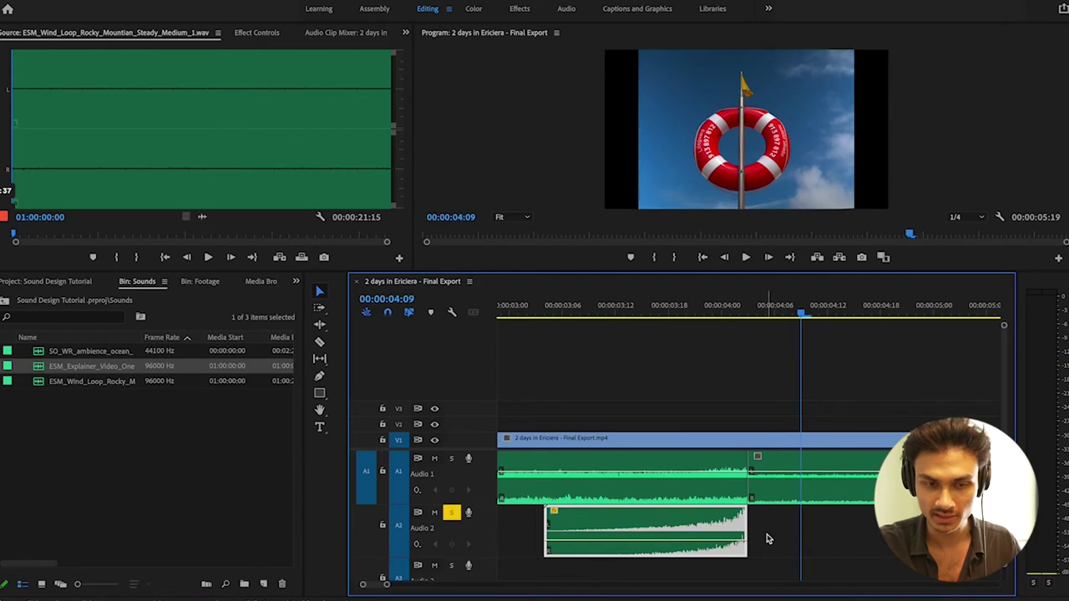
key(equal)
- Add two volume keyframes near the sweep clip's end and drag the last one down for a sharp fade-out
scroll(769, 539, down, 1)
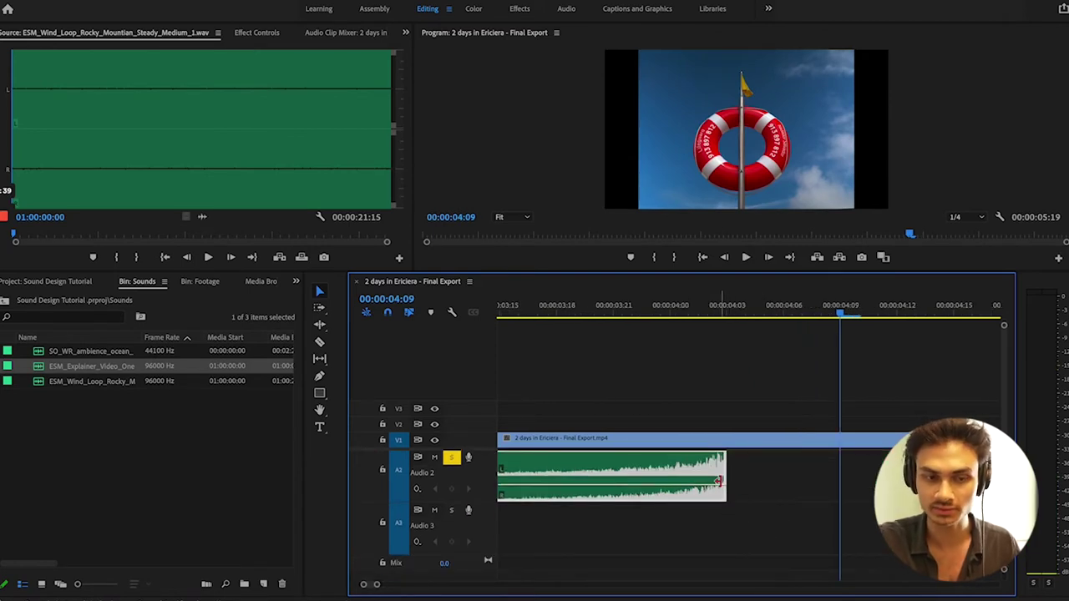
click(720, 481)
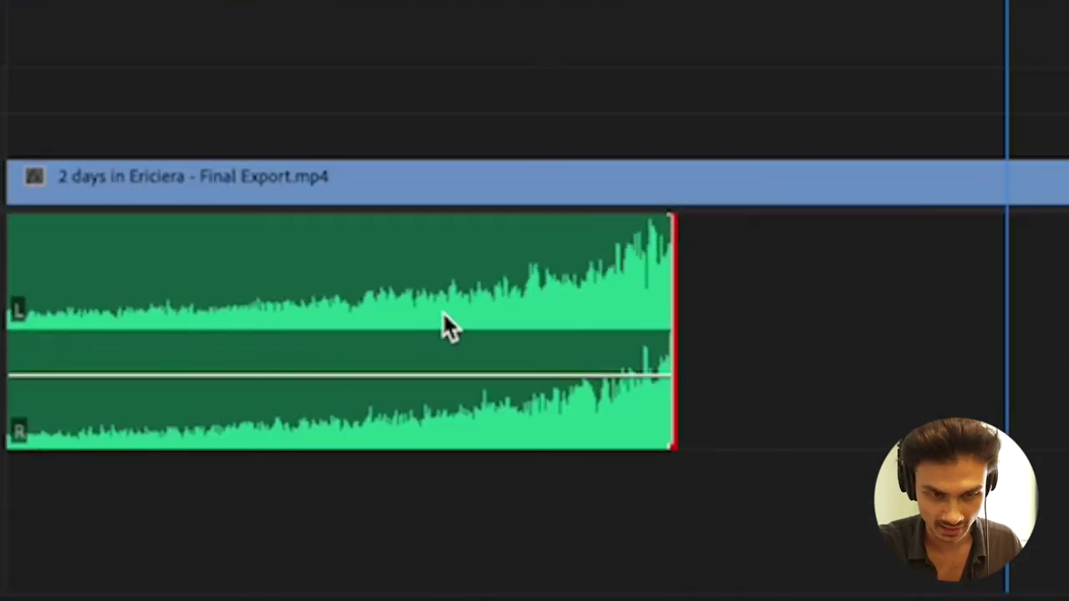
ctrl+click(654, 376)
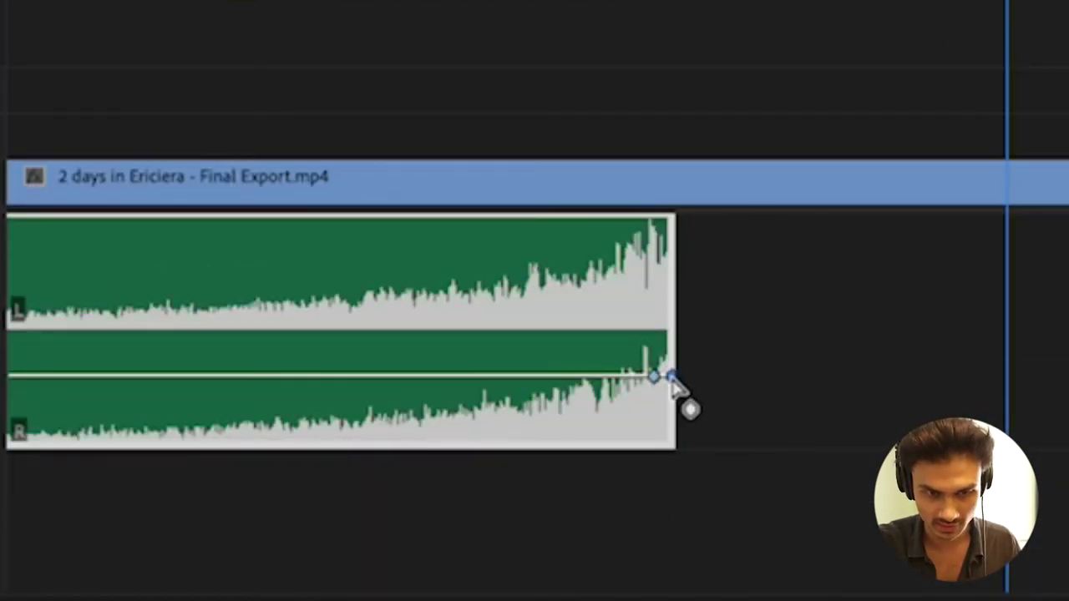
drag(671, 377, 672, 435)
click(620, 84)
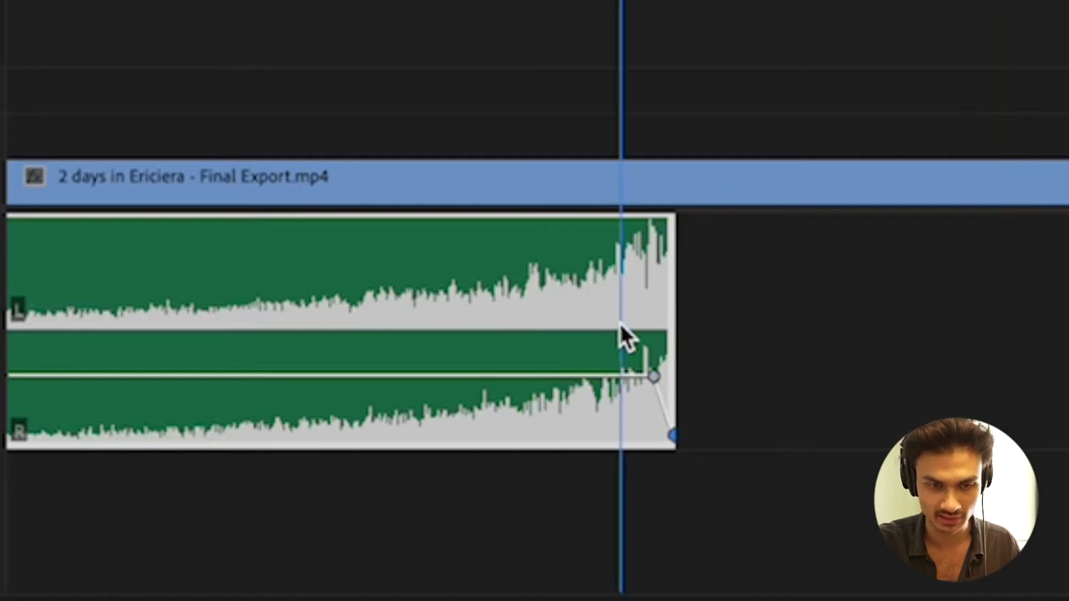
drag(654, 377, 665, 376)
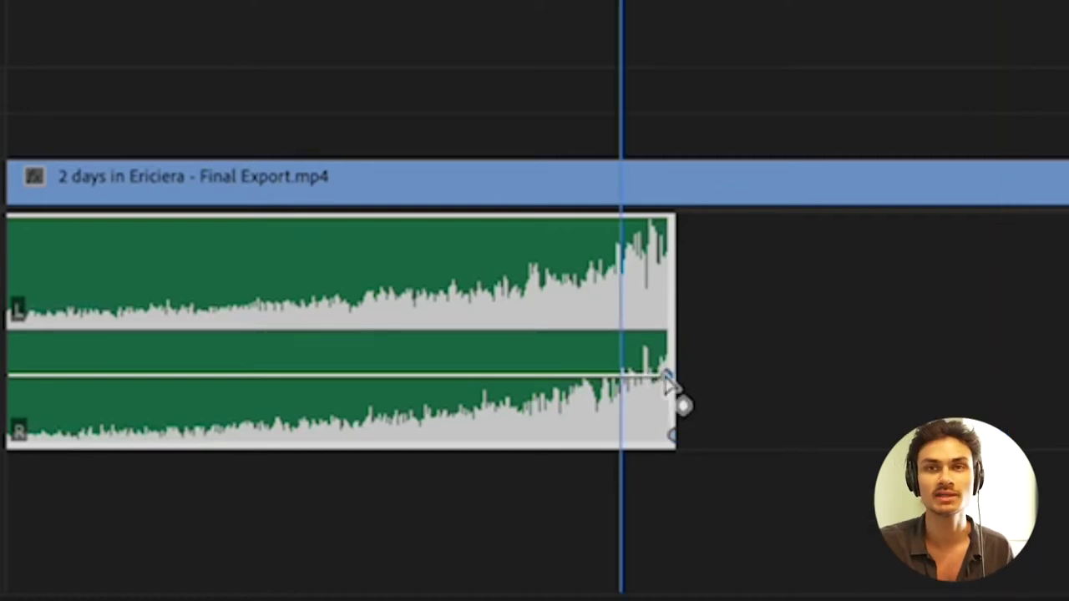
mouse_move(666, 376)
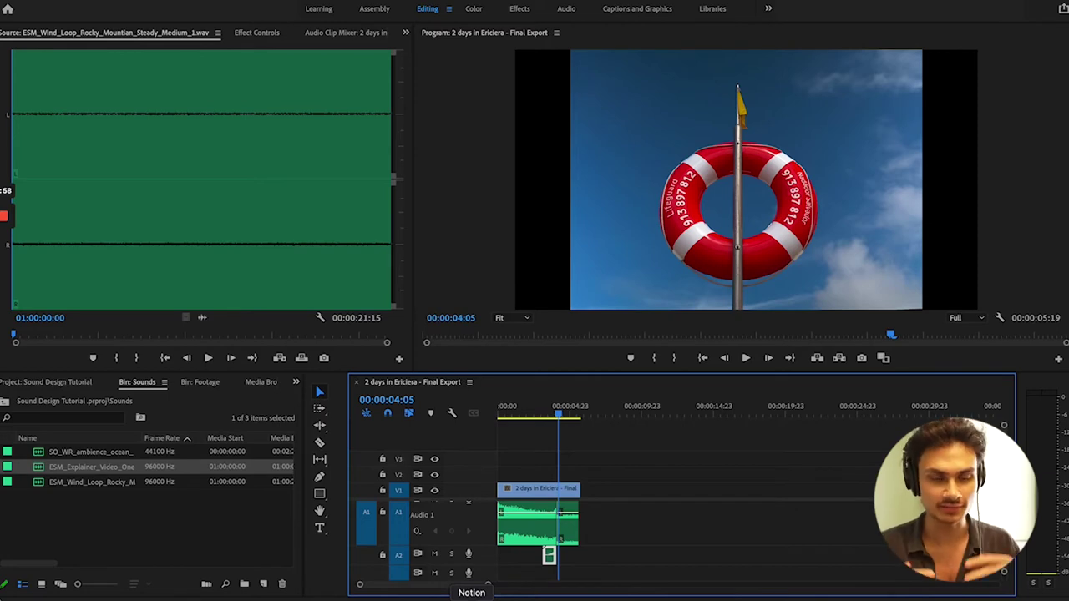
click(547, 409)
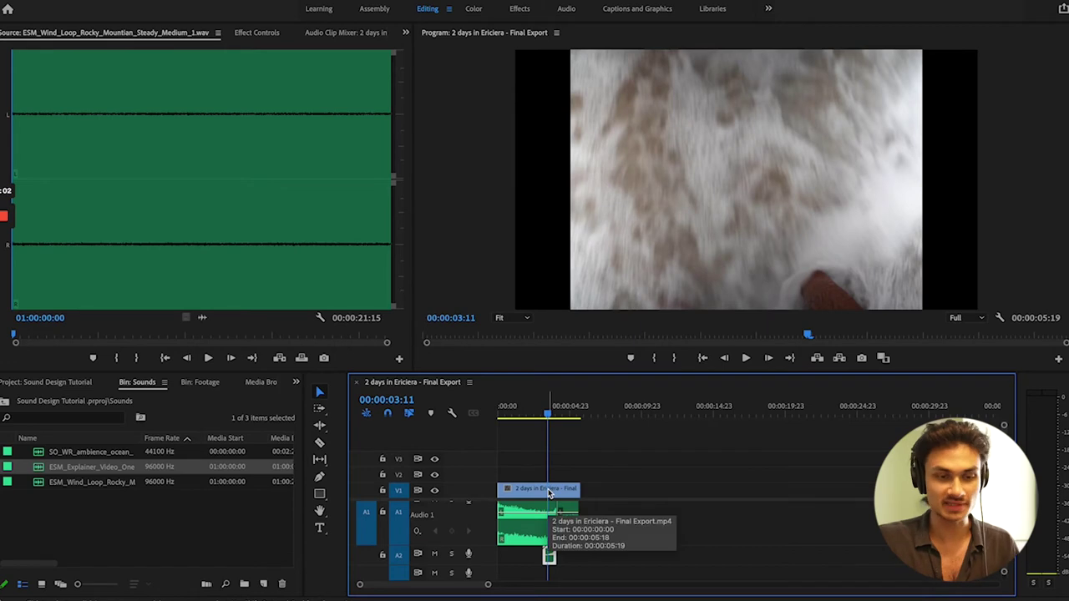
click(565, 414)
mouse_move(564, 414)
mouse_down()
mouse_move(554, 414)
mouse_move(564, 415)
mouse_up()
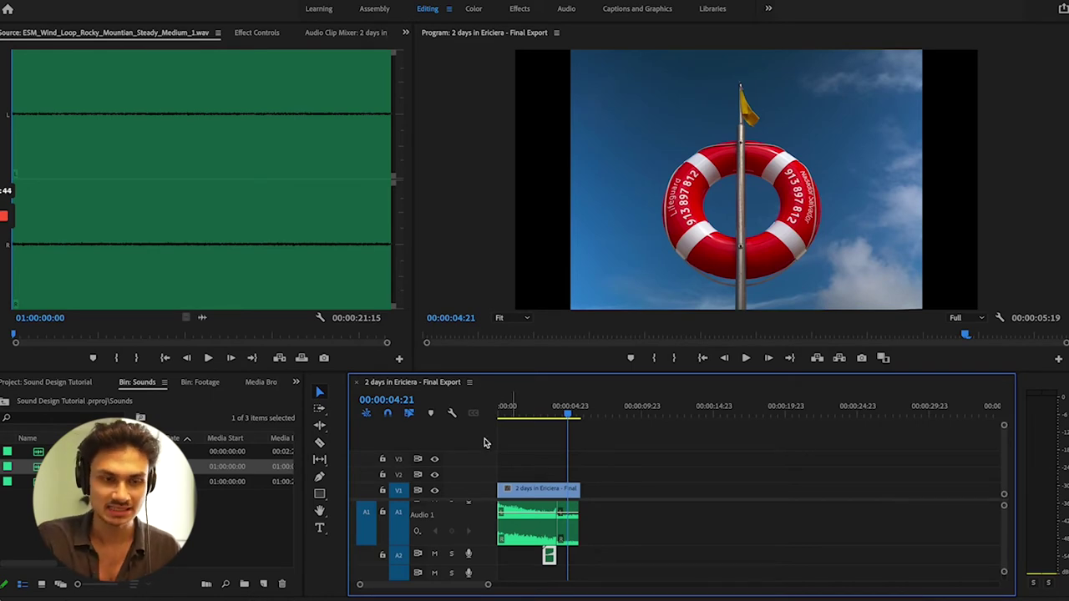
click(548, 411)
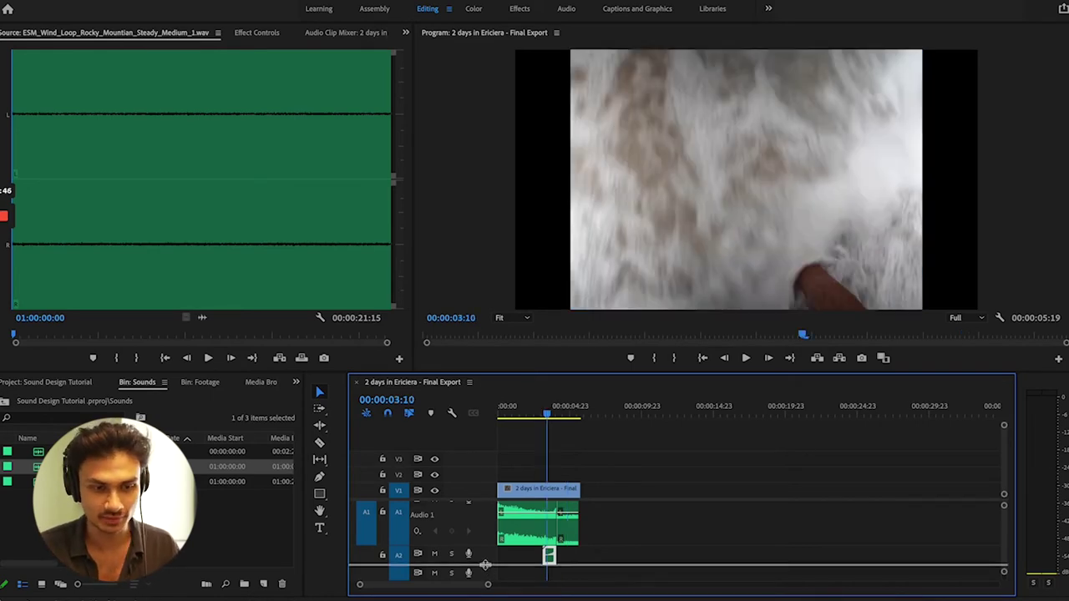
scroll(526, 563, down, 3)
key(=)
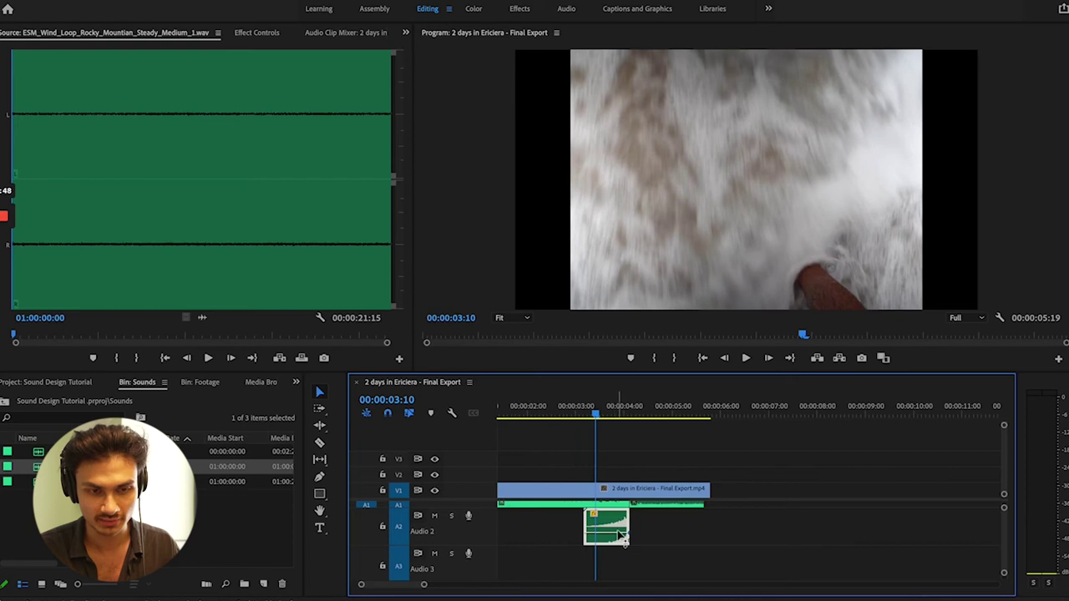
key(space)
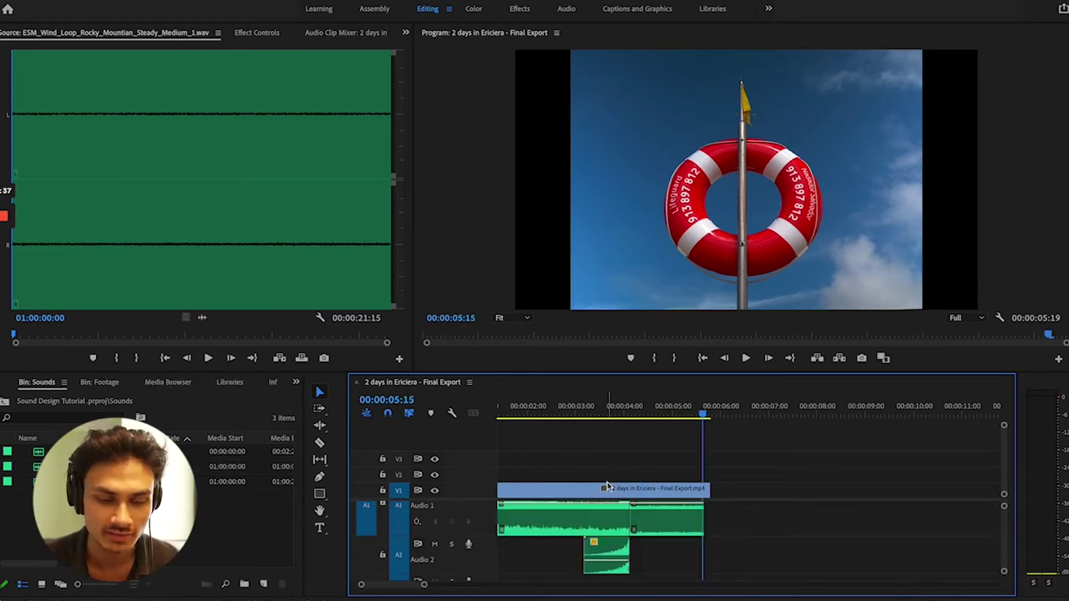
- Delete the sweep clip from Audio 2
key(ctrl+minus)
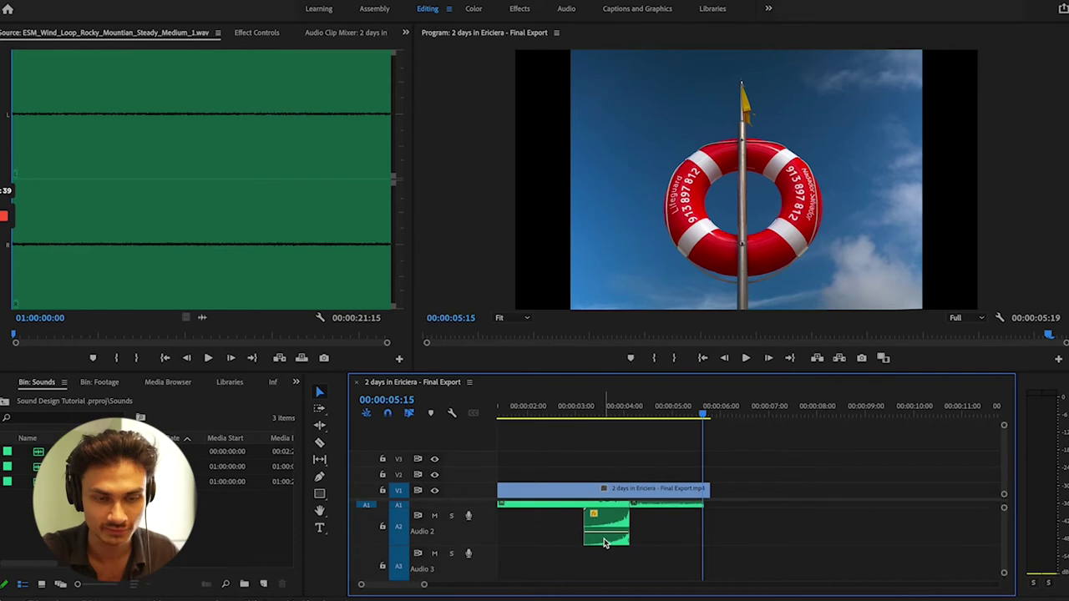
drag(608, 539, 608, 532)
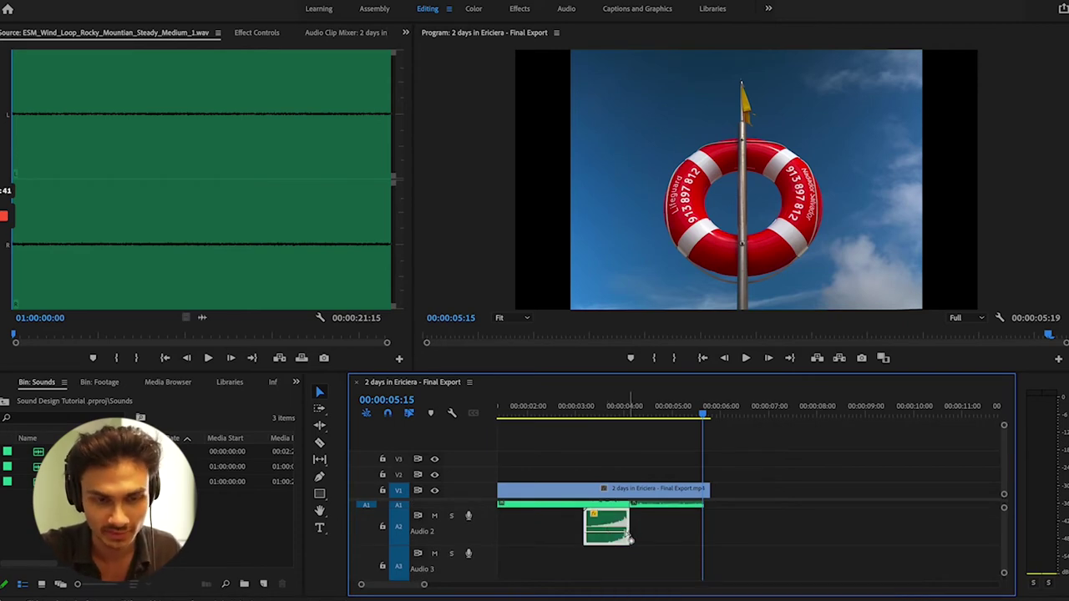
key(Delete)
- Keyframe the ocean ambience to swell up to 9.3 dB from 00:00:03:20 to its end, then preview
click(619, 412)
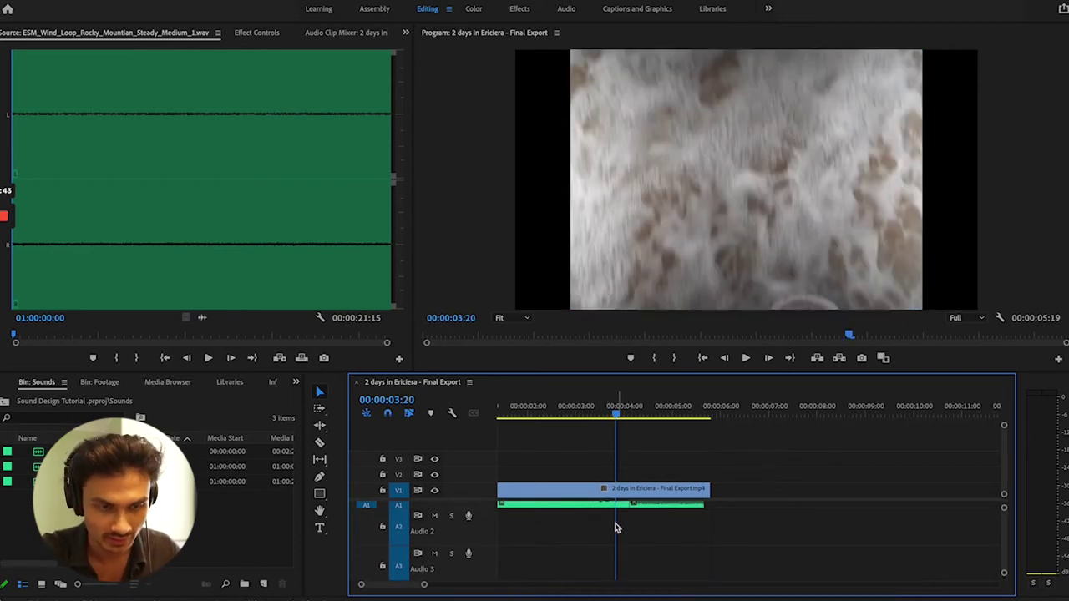
key(ctrl+equal)
key(equal)
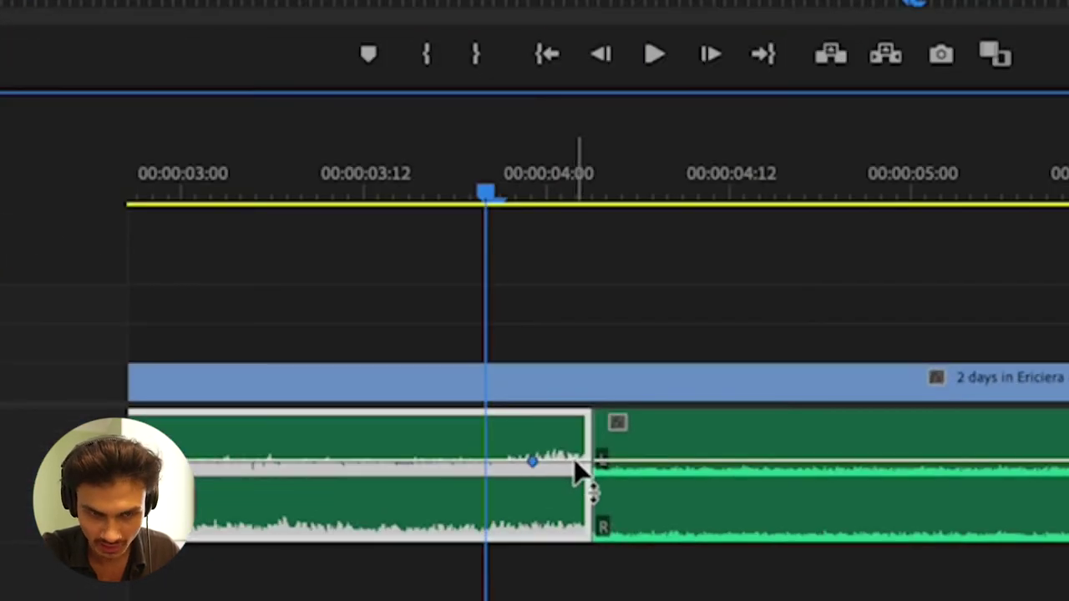
drag(588, 461, 588, 432)
drag(533, 461, 495, 461)
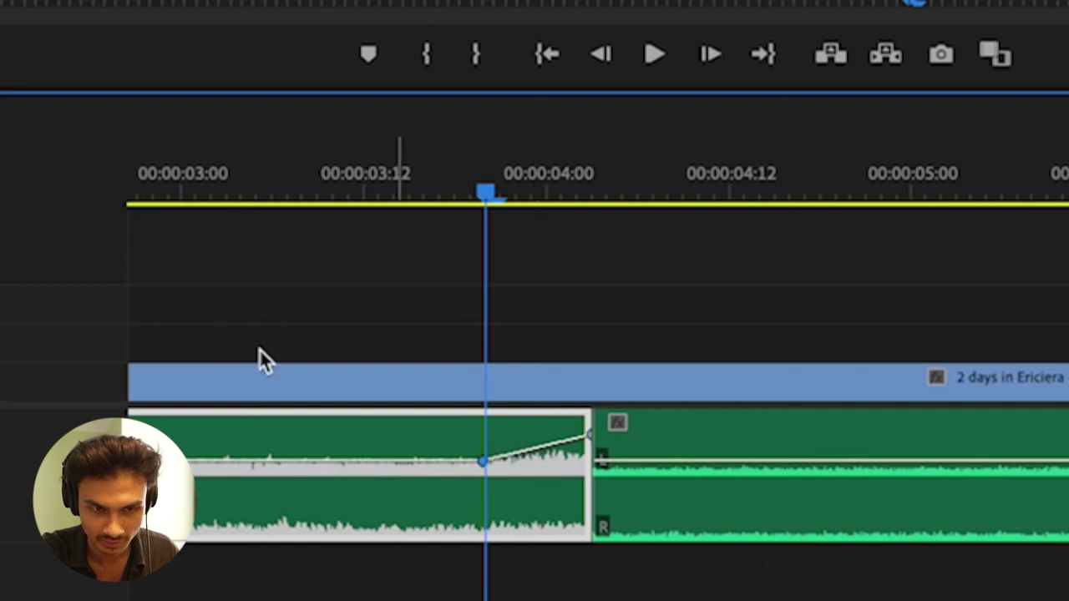
key(space)
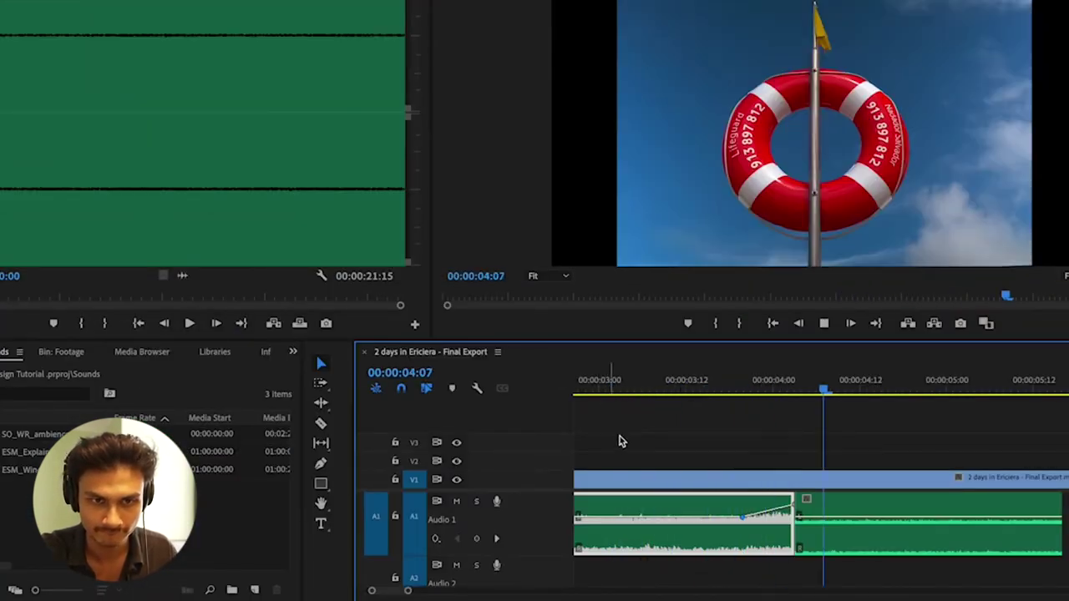
key(space)
- Nudge the ramp's start keyframe to 00:00:03:21 and replay from about 00:00:03:01
alt+scroll(772, 537, down, 3)
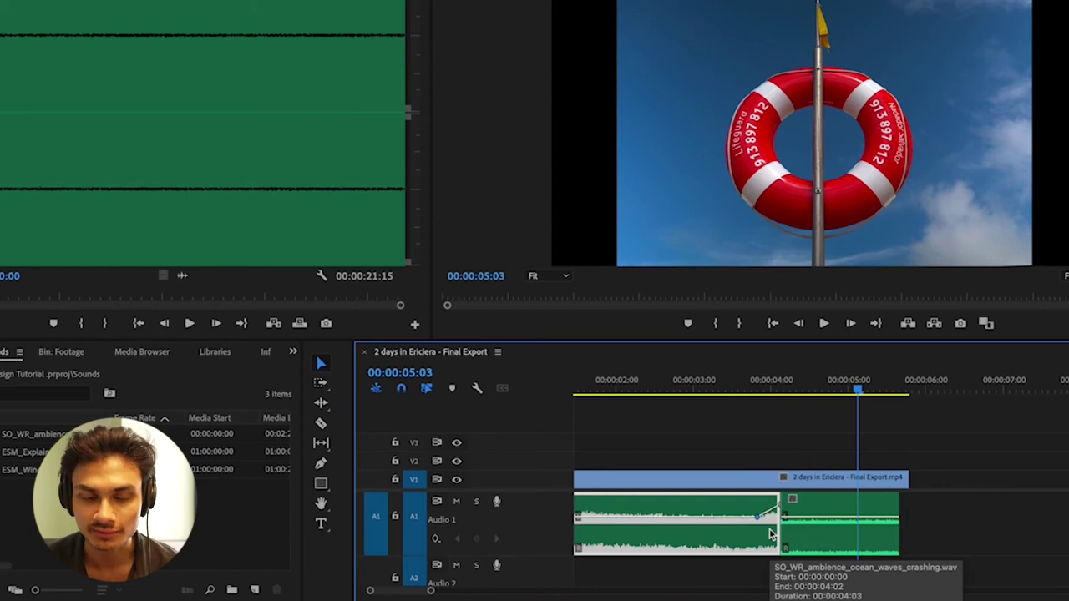
drag(756, 517, 771, 518)
click(698, 388)
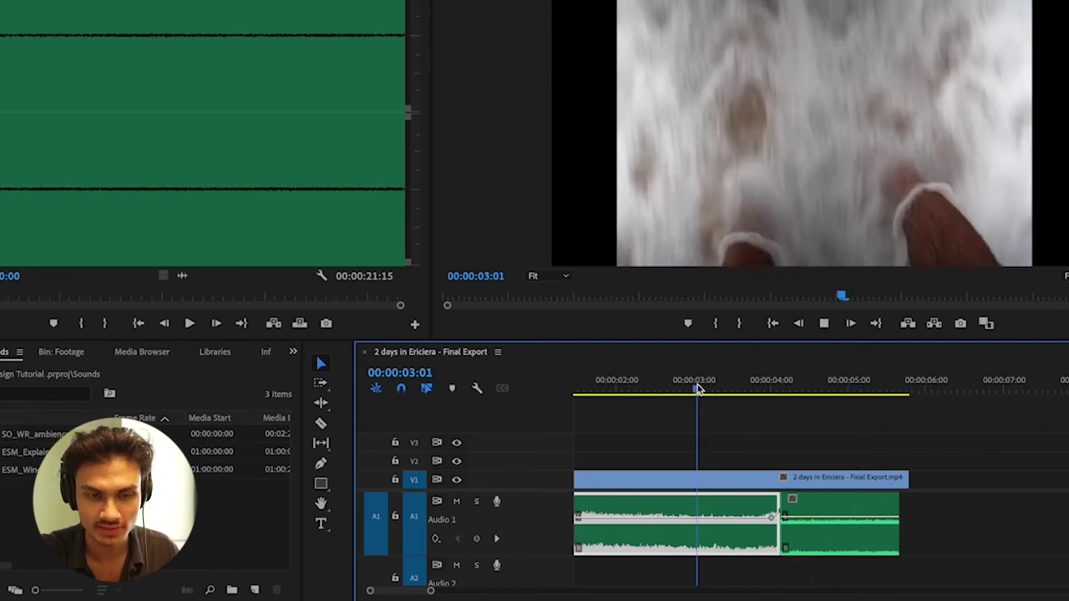